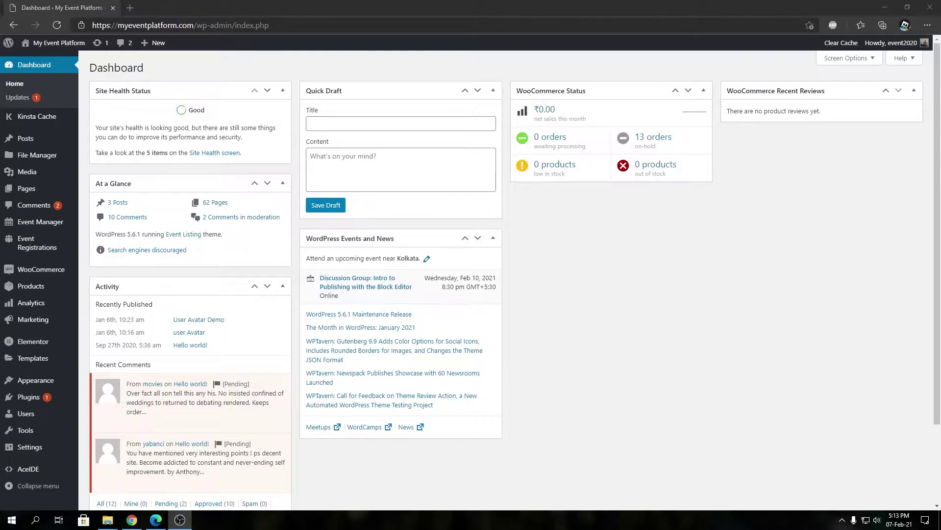
# Open the public site in a new tab and go to the Tech Jobs Fair Berlin event page.
pyautogui.moveTo(49, 44)
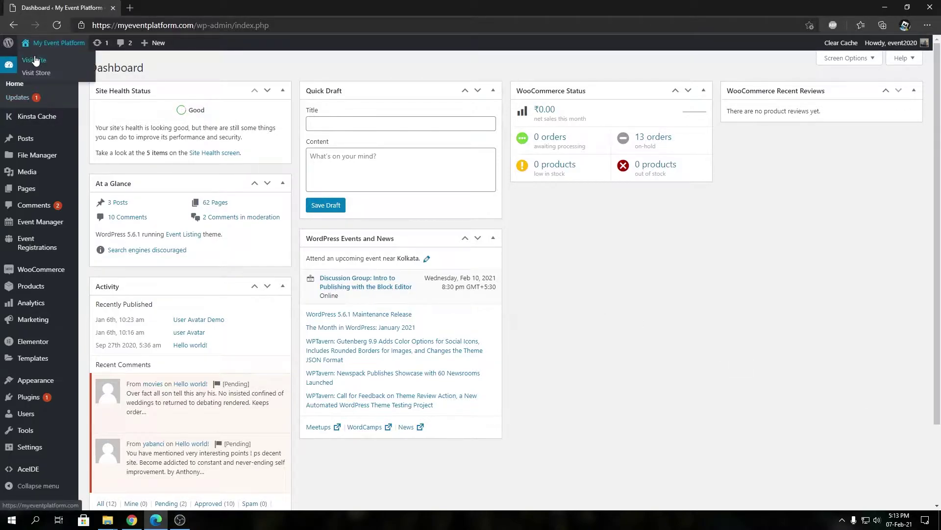
pyautogui.rightClick(36, 59)
pyautogui.click(63, 66)
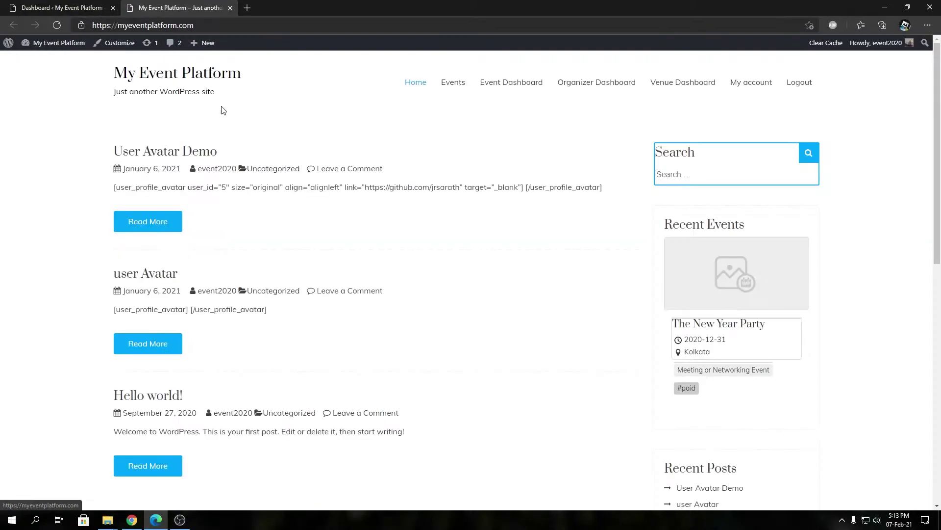
pyautogui.click(453, 84)
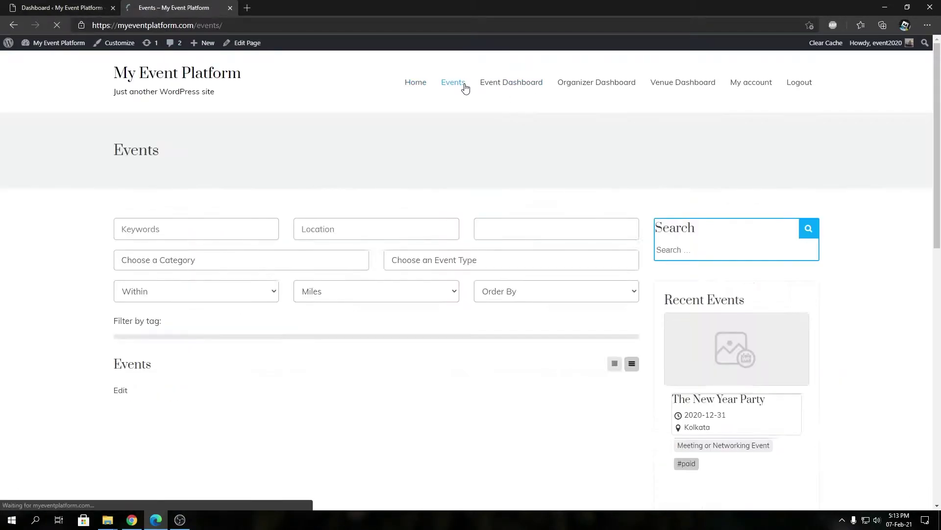
pyautogui.scroll(-5, 331, 247)
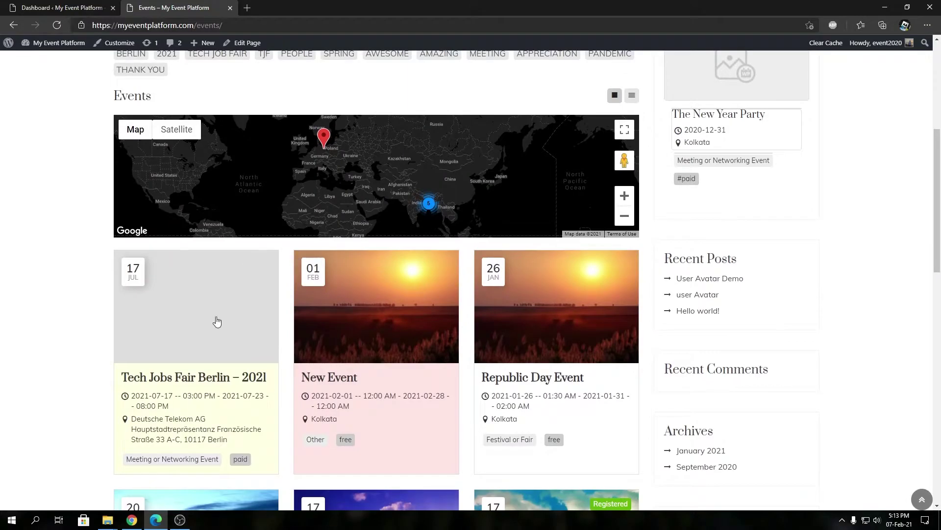
pyautogui.click(186, 343)
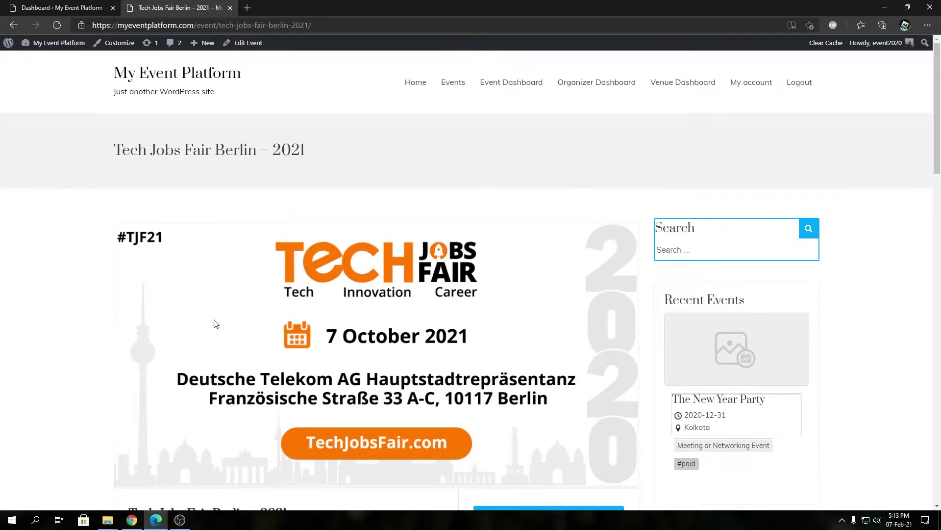
# Scroll down to the event's Berlin location map and reload the page.
pyautogui.scroll(-3, 196, 295)
pyautogui.scroll(-15, 370, 248)
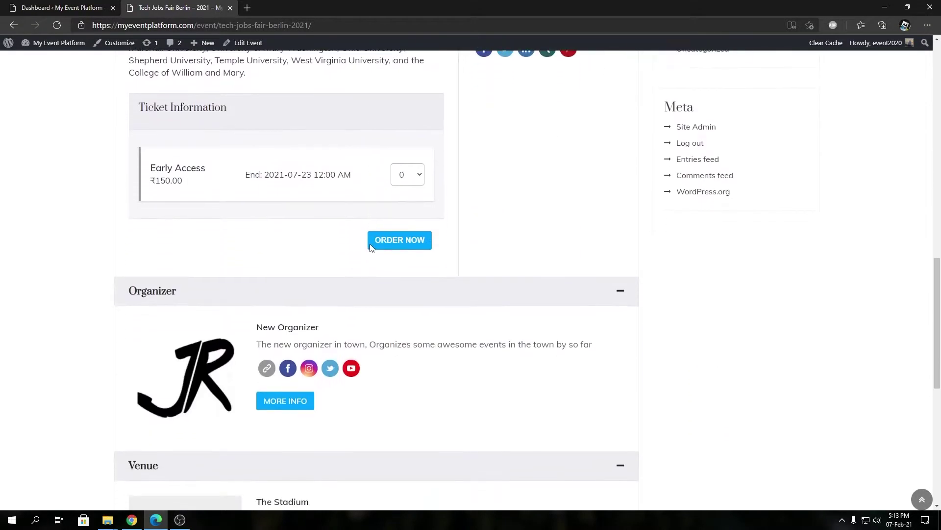
pyautogui.scroll(-5, 444, 359)
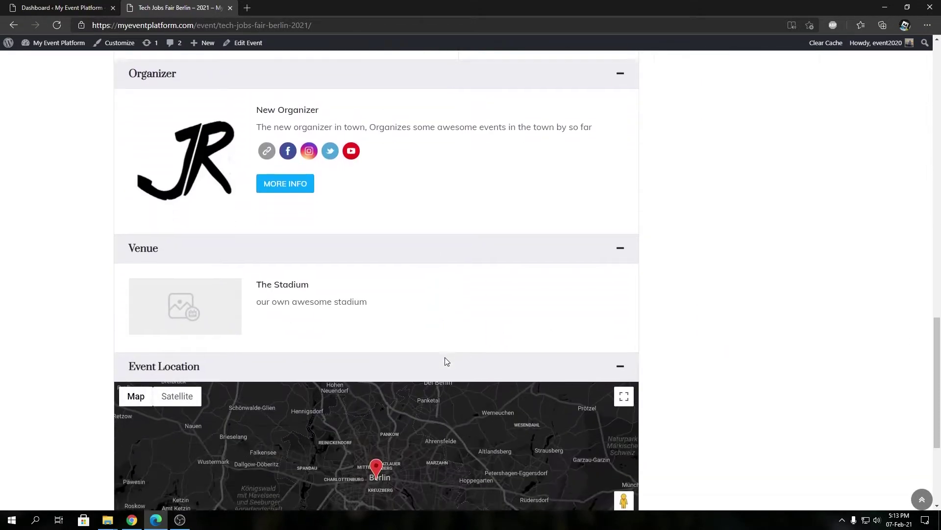
pyautogui.scroll(-1, 336, 412)
pyautogui.scroll(1, 336, 411)
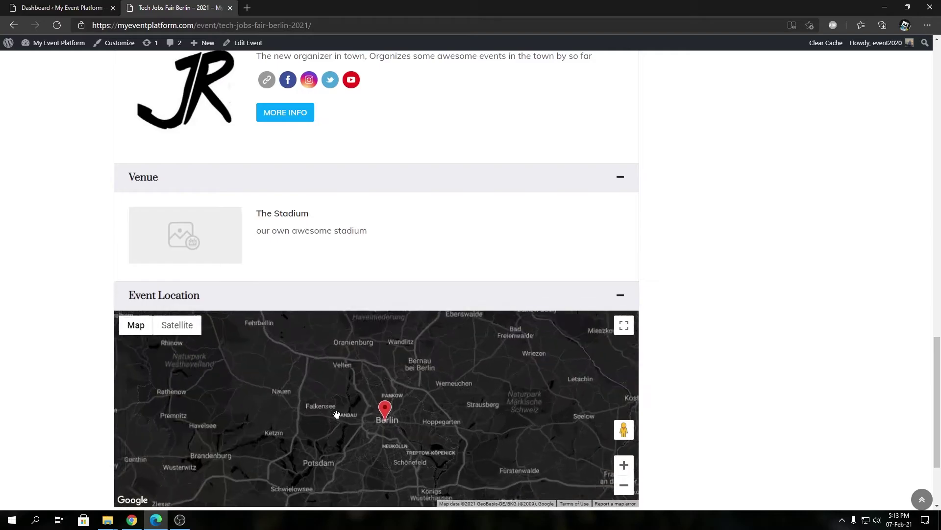
pyautogui.scroll(-2, 708, 404)
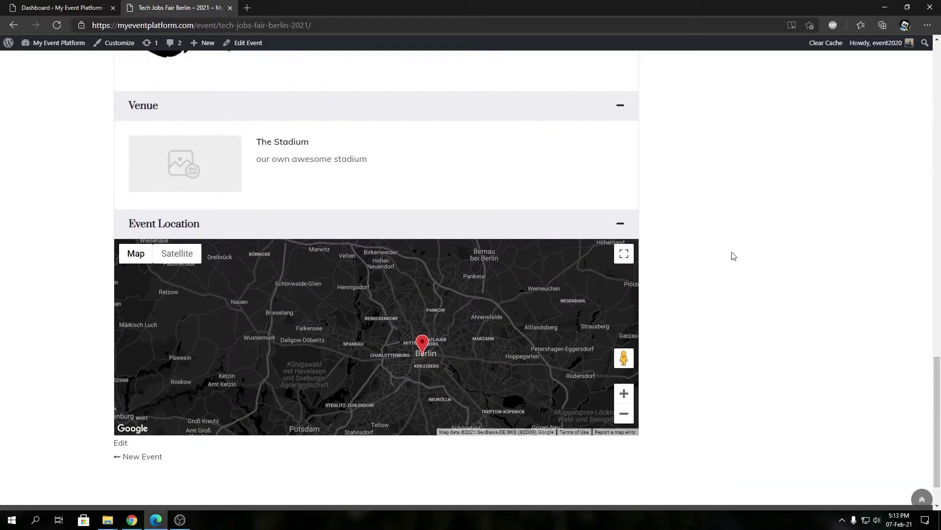
pyautogui.press('F5')
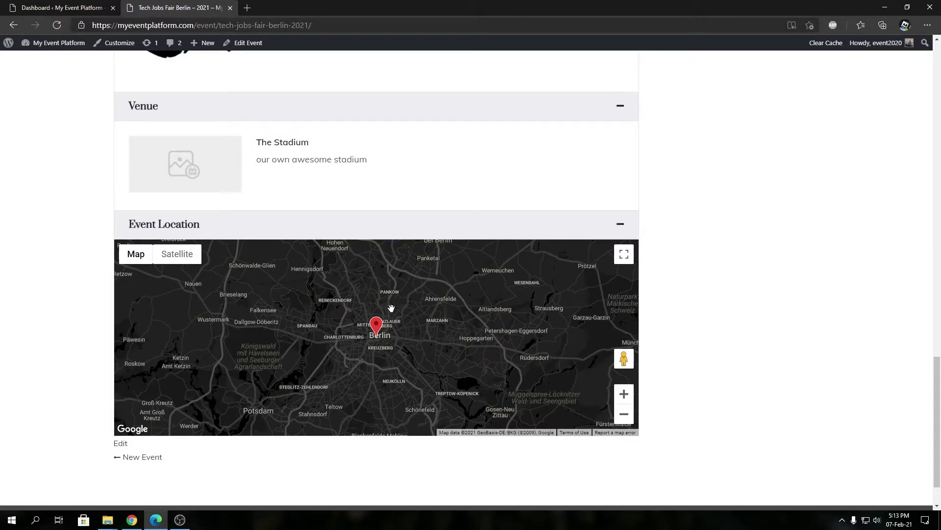
# Open Event Manager Settings at Google Maps Single Page Settings, where Zoom Level reads 10.
pyautogui.click(54, 8)
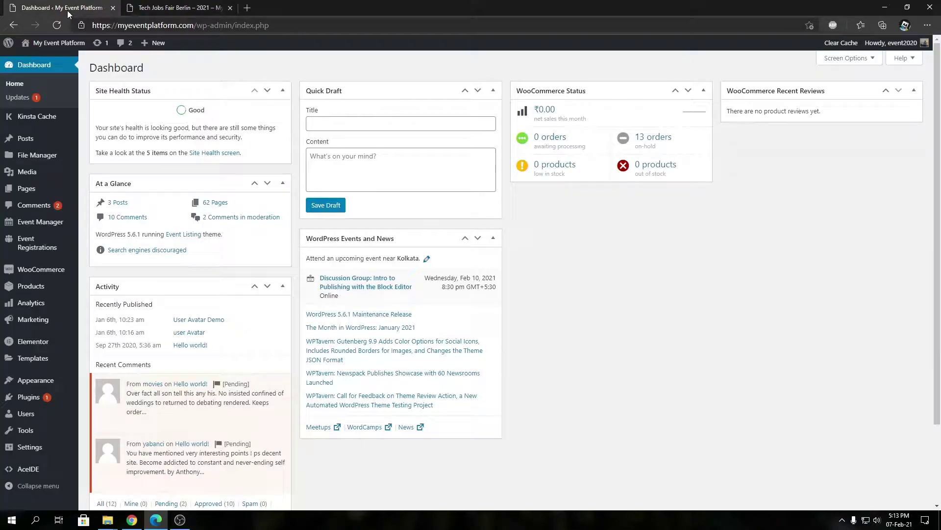
pyautogui.moveTo(49, 244)
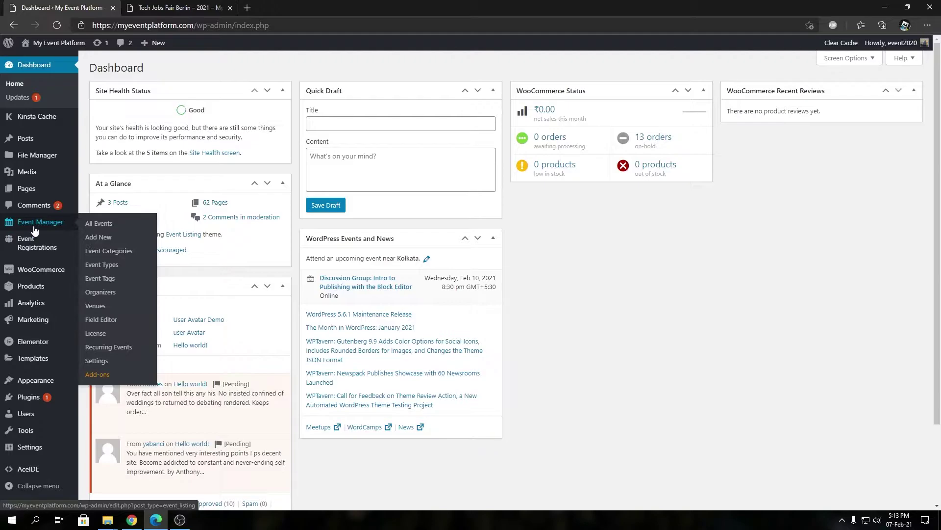
pyautogui.click(96, 361)
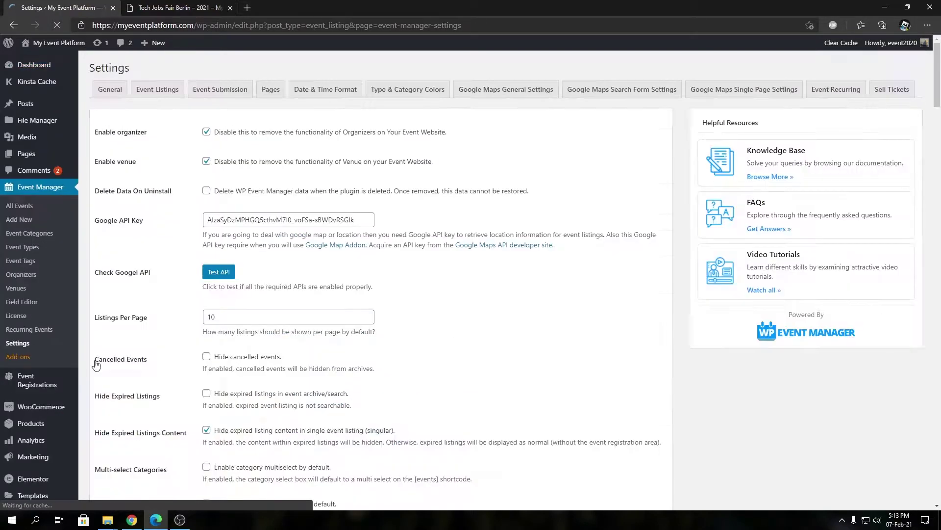
pyautogui.click(728, 95)
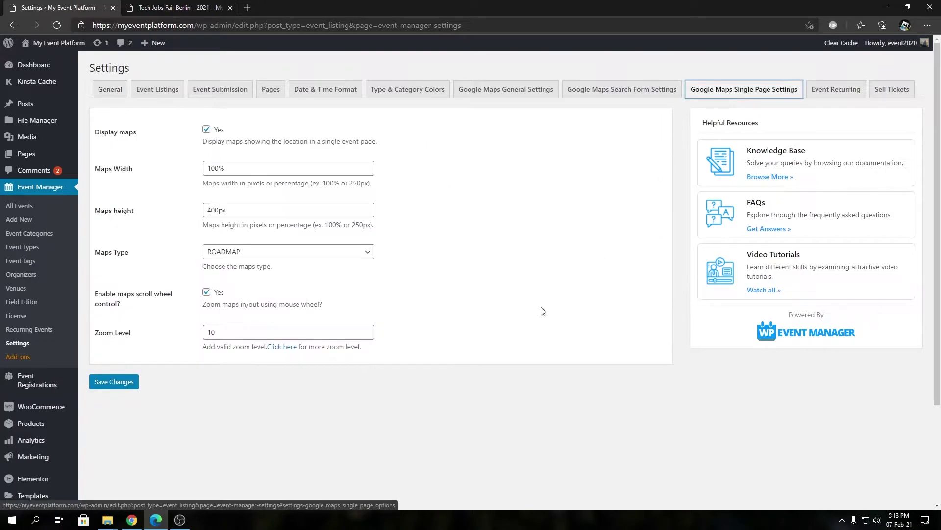
pyautogui.moveTo(96, 336); pyautogui.dragTo(134, 338)
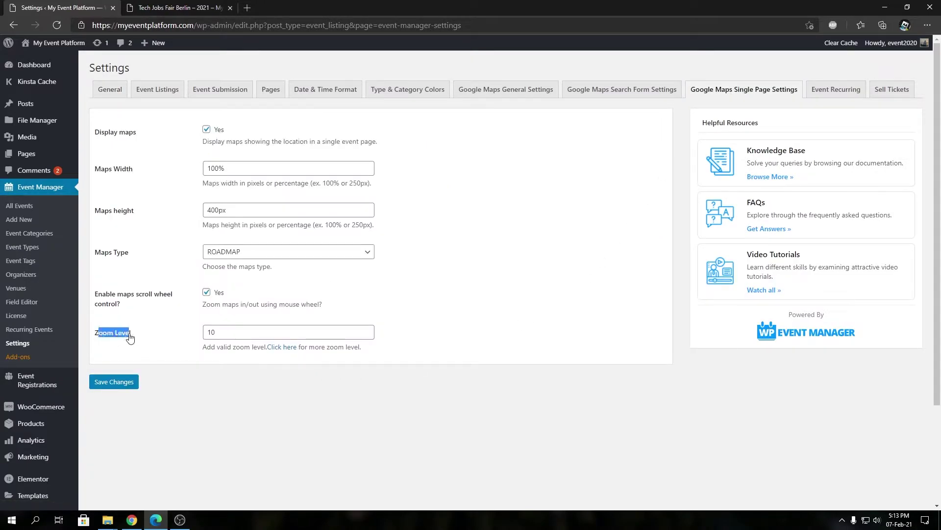
pyautogui.click(241, 334)
pyautogui.click(148, 6)
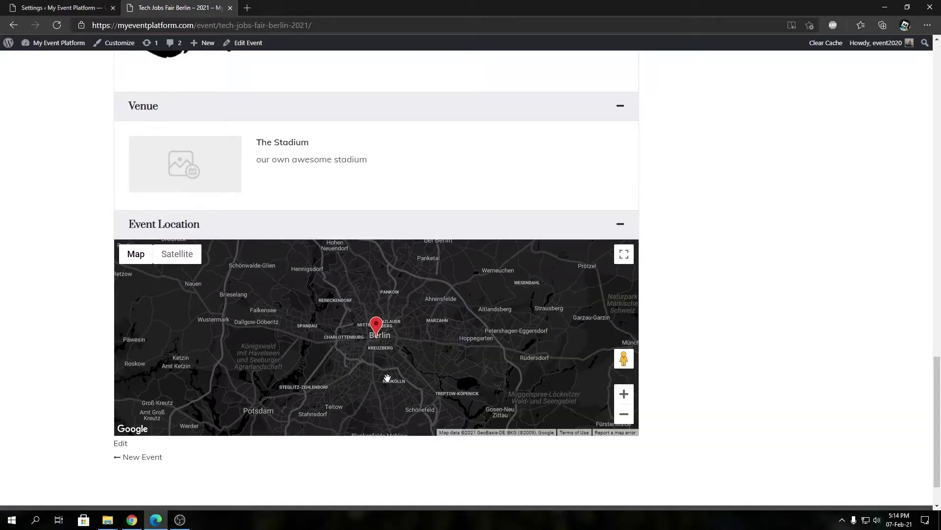
# Scroll-zoom the Berlin event map to try closer zoom levels.
pyautogui.scroll(3, 386, 356)
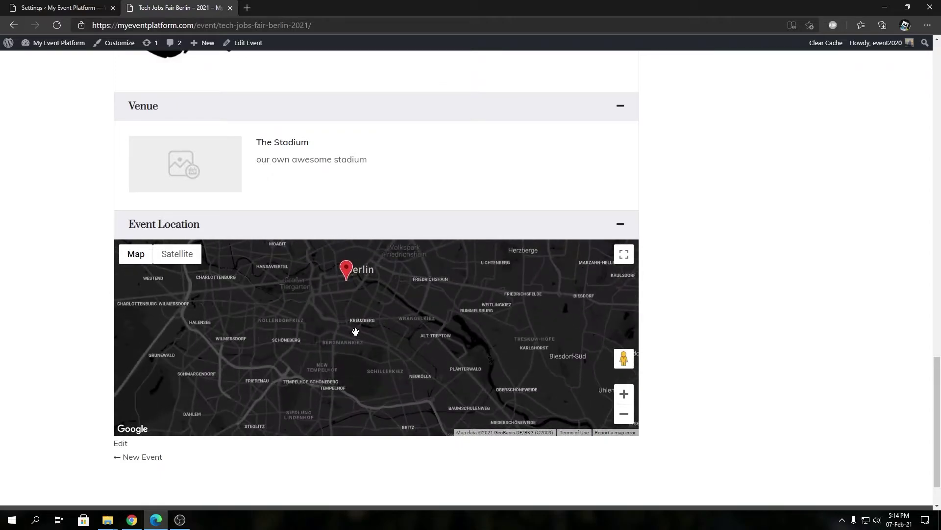
pyautogui.scroll(3, 392, 376)
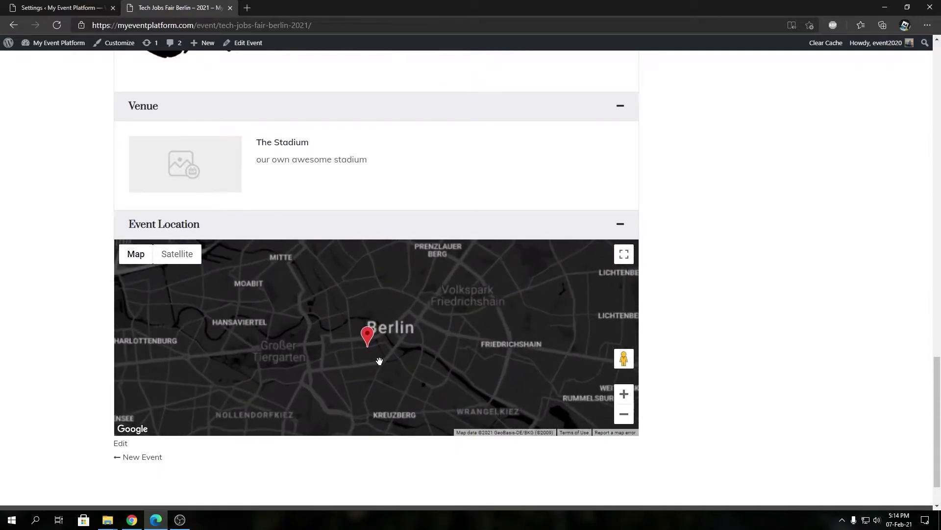
pyautogui.scroll(2, 362, 356)
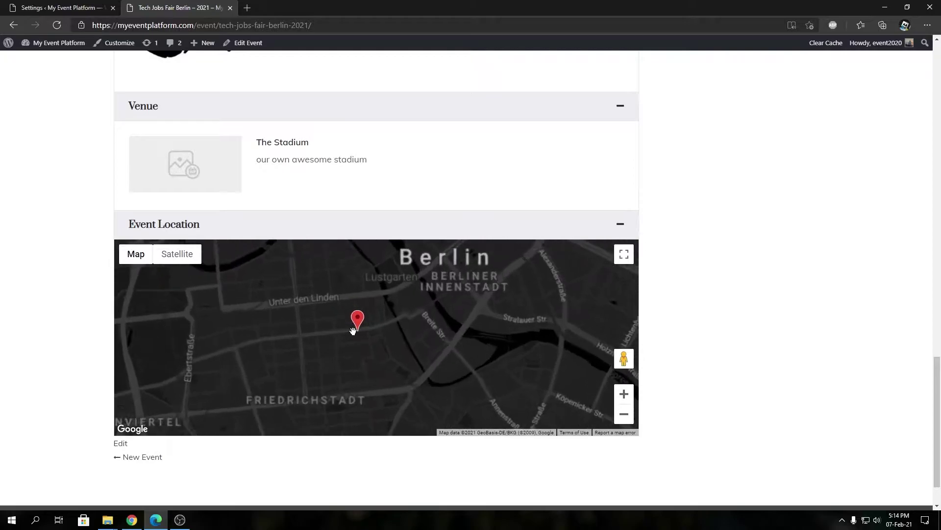
pyautogui.scroll(-2, 381, 357)
pyautogui.scroll(2, 381, 357)
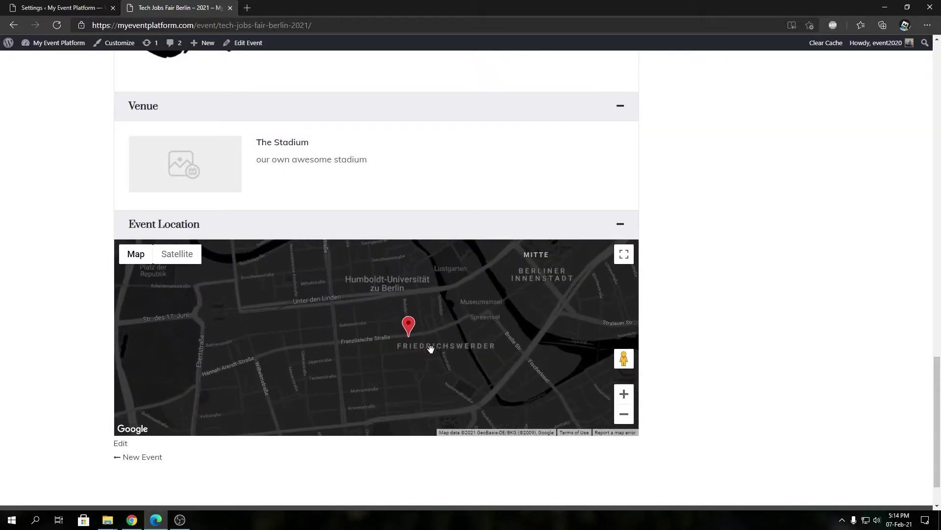
pyautogui.scroll(2, 429, 349)
pyautogui.scroll(-3, 384, 349)
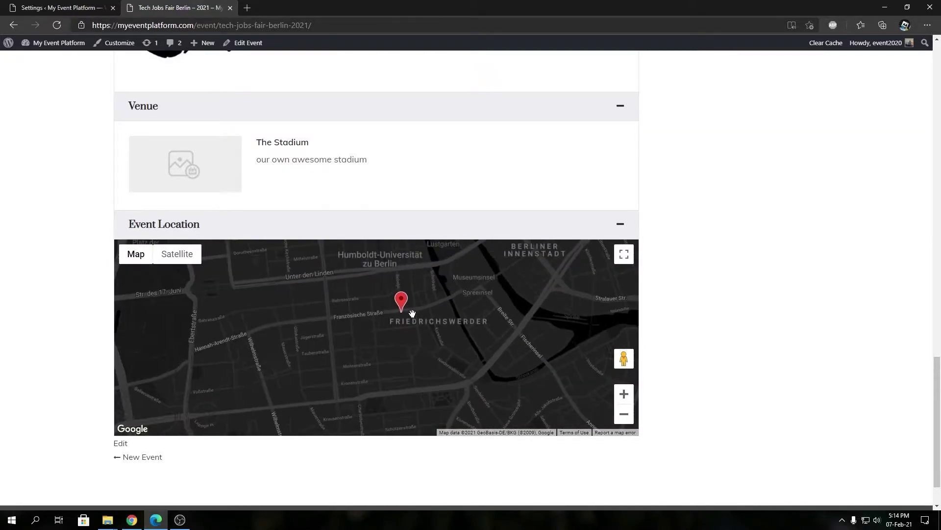
# Open the 'Click here' zoom level reference from the map settings in a new tab.
pyautogui.click(102, 6)
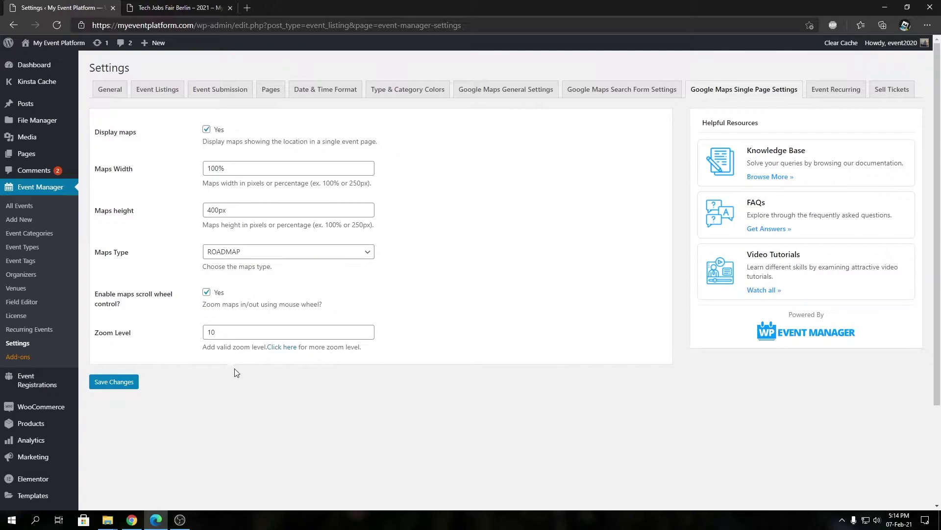
pyautogui.click(239, 331)
pyautogui.click(279, 400)
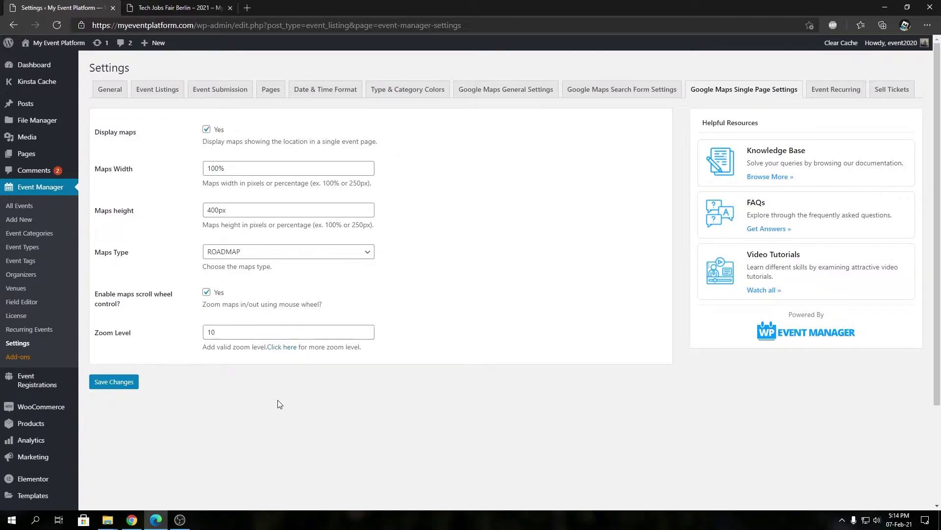
pyautogui.rightClick(289, 349)
pyautogui.click(293, 357)
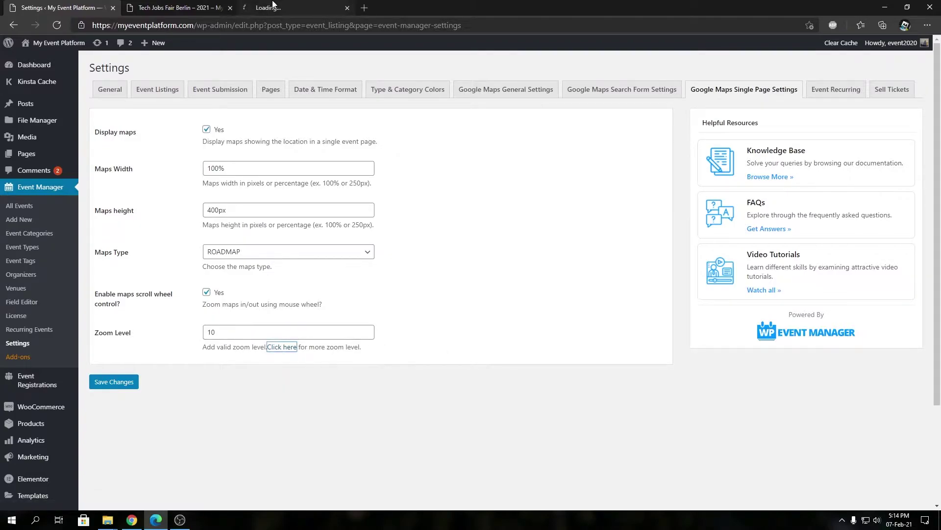
# Read the Google Maps zoom level list: World, Landmass/continent and City views.
pyautogui.click(273, 6)
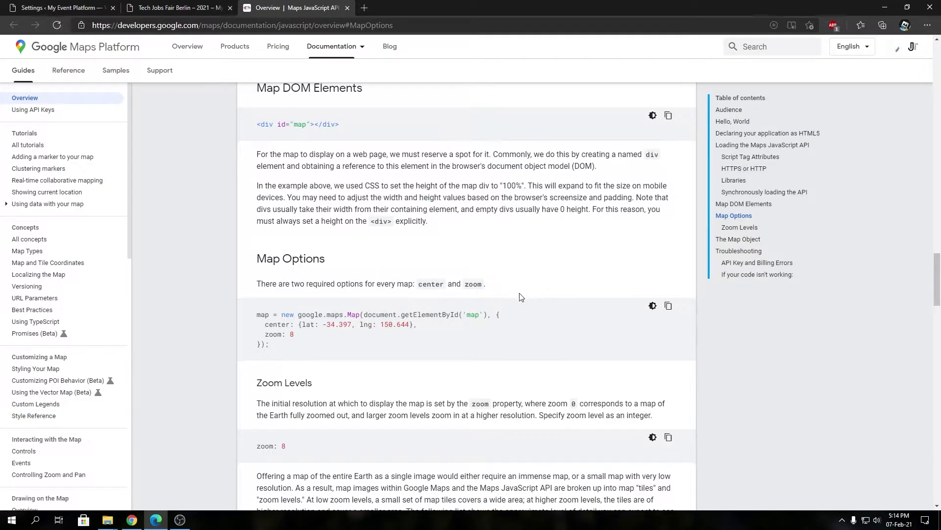
pyautogui.scroll(-6, 490, 304)
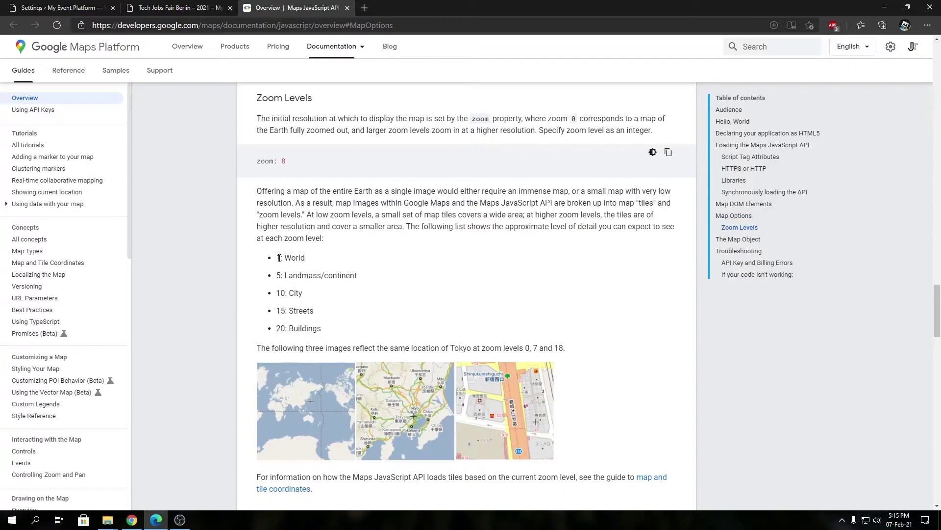
pyautogui.moveTo(278, 258); pyautogui.dragTo(341, 331)
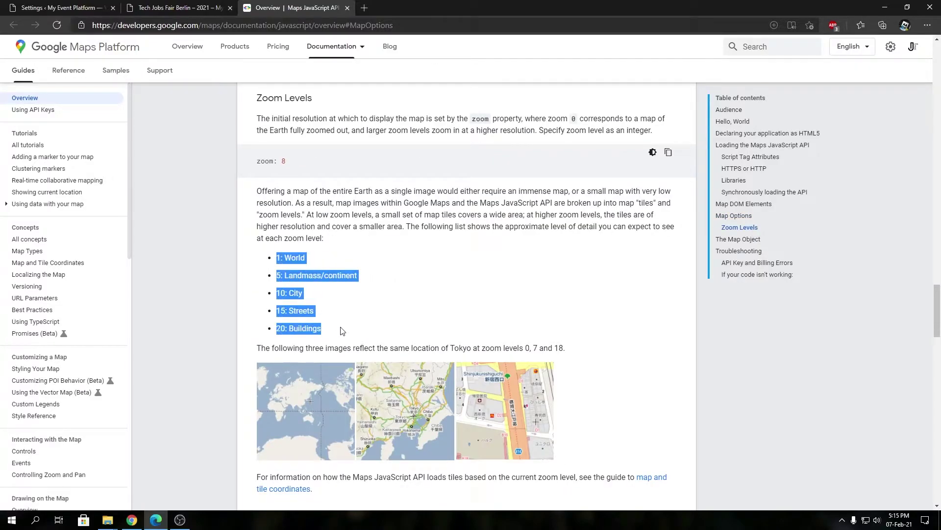
pyautogui.click(277, 253)
pyautogui.doubleClick(282, 327)
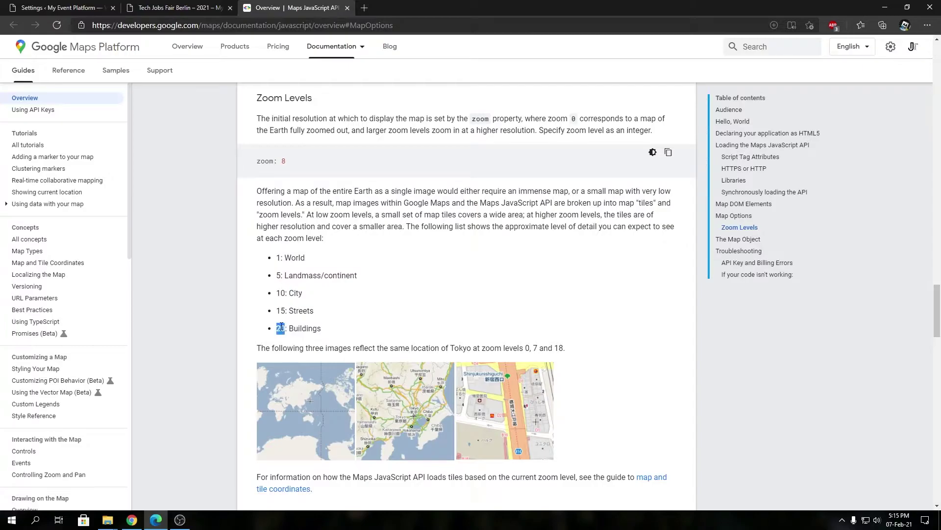
pyautogui.doubleClick(294, 257)
pyautogui.doubleClick(288, 276)
pyautogui.doubleClick(347, 277)
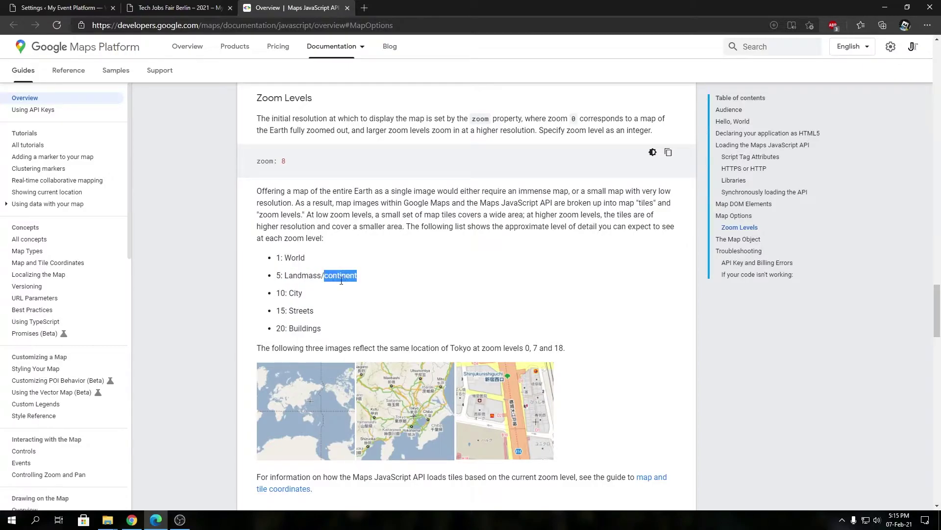
pyautogui.doubleClick(296, 294)
# Review the Streets and 20 Buildings zoom levels across the full list, then return to the event page.
pyautogui.click(300, 312)
pyautogui.doubleClick(300, 312)
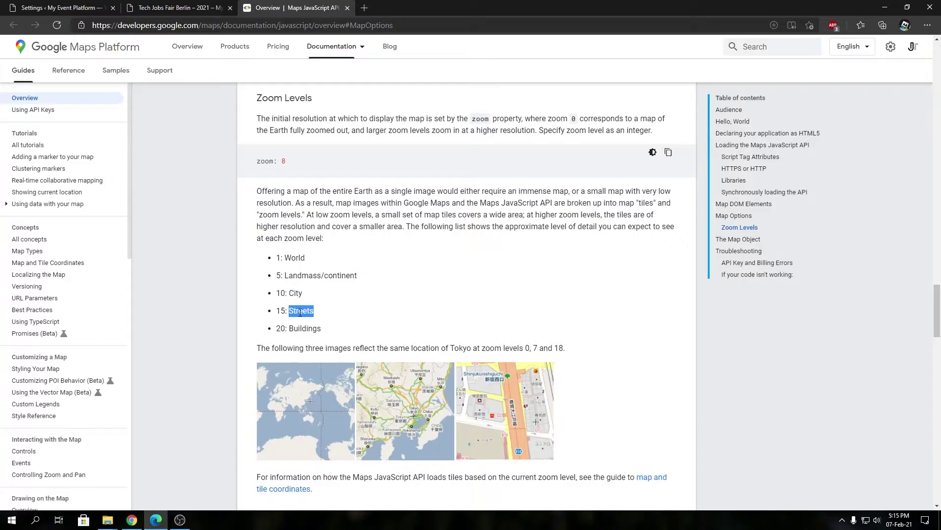
pyautogui.doubleClick(299, 330)
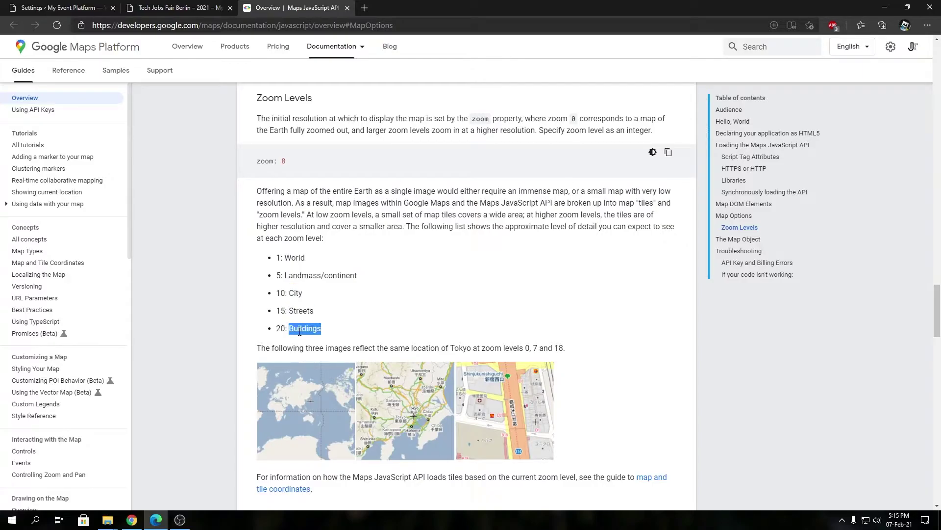
pyautogui.doubleClick(282, 258)
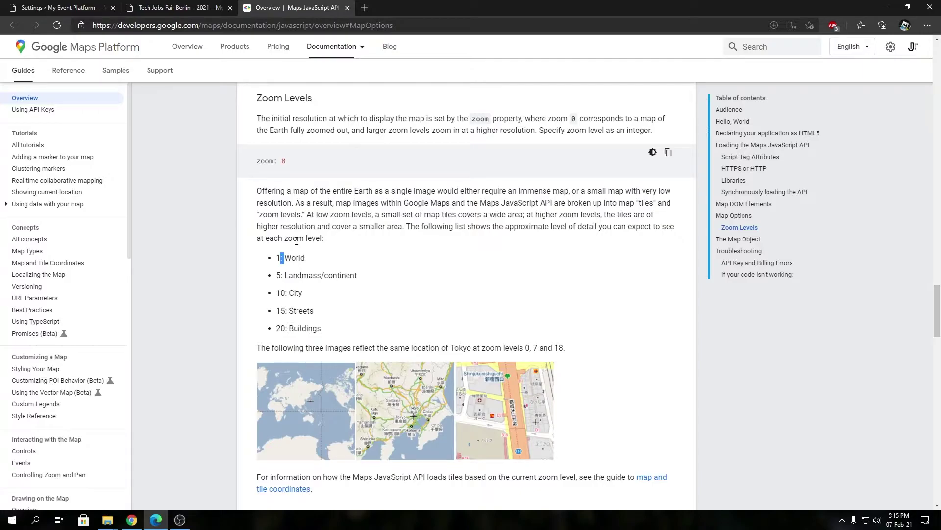
pyautogui.doubleClick(281, 329)
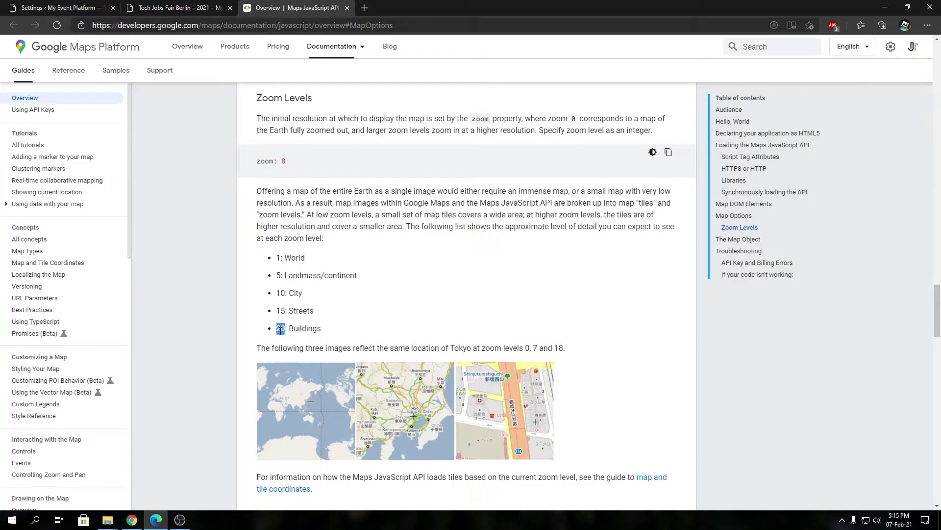
pyautogui.click(330, 333)
pyautogui.moveTo(327, 332); pyautogui.dragTo(276, 259)
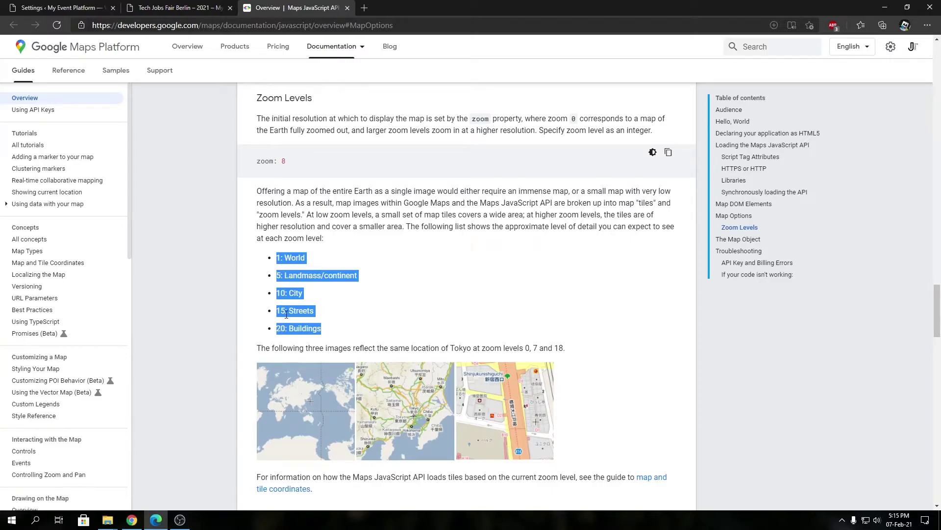
pyautogui.click(325, 320)
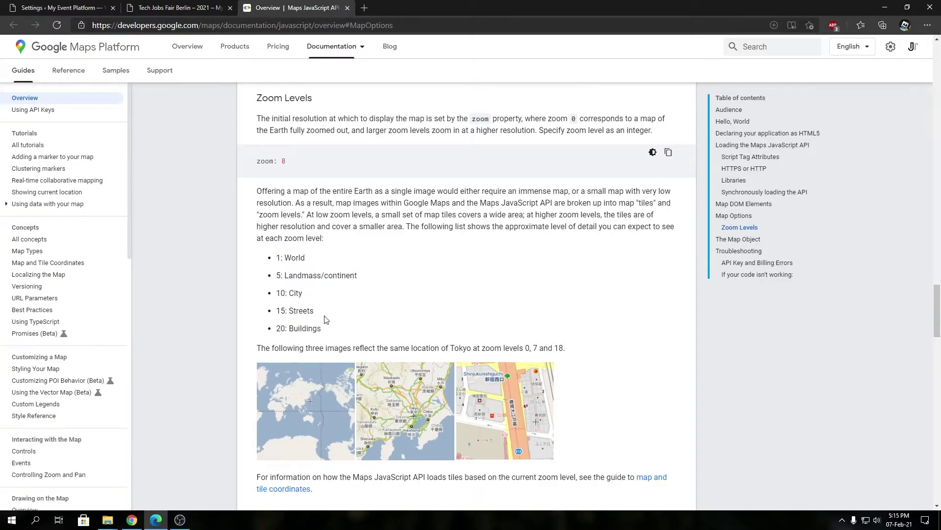
pyautogui.click(179, 8)
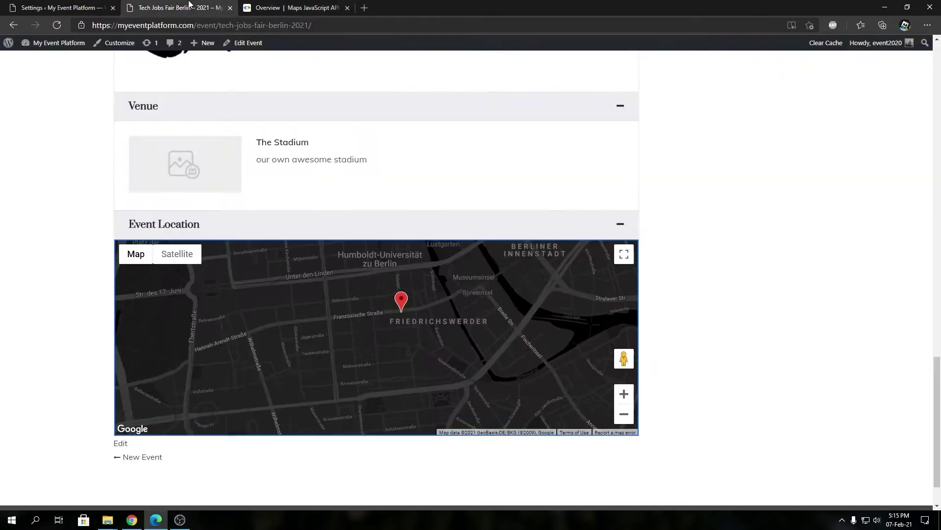
# Save the single-page map Zoom Level as 1 and reload the event page to see the world view.
pyautogui.click(797, 272)
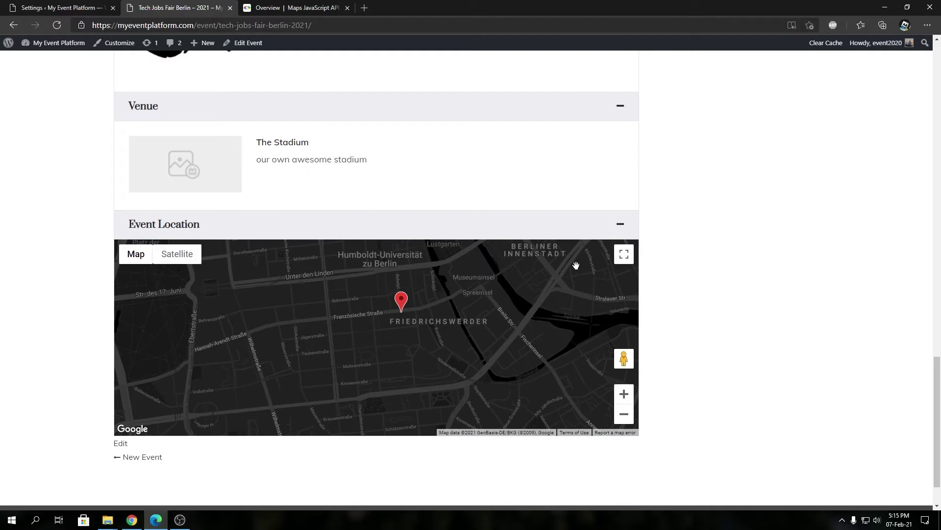
pyautogui.click(65, 6)
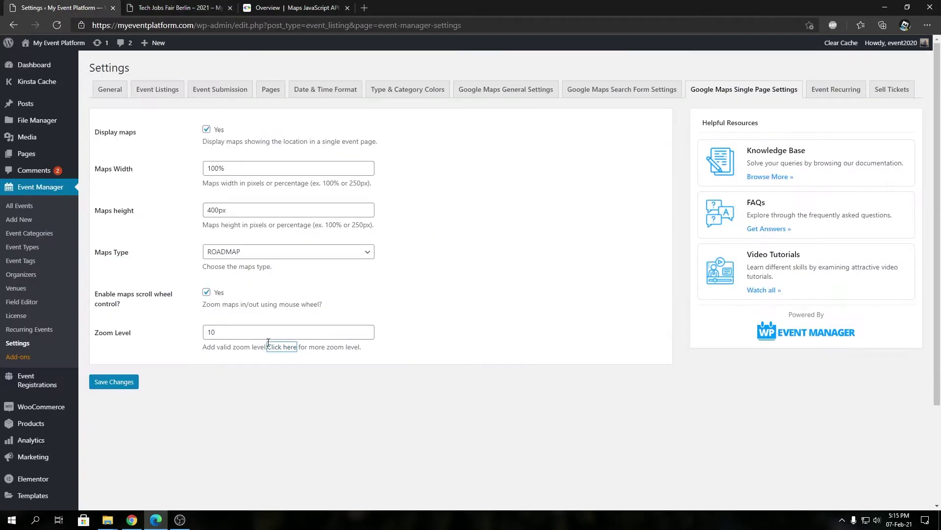
pyautogui.click(262, 334)
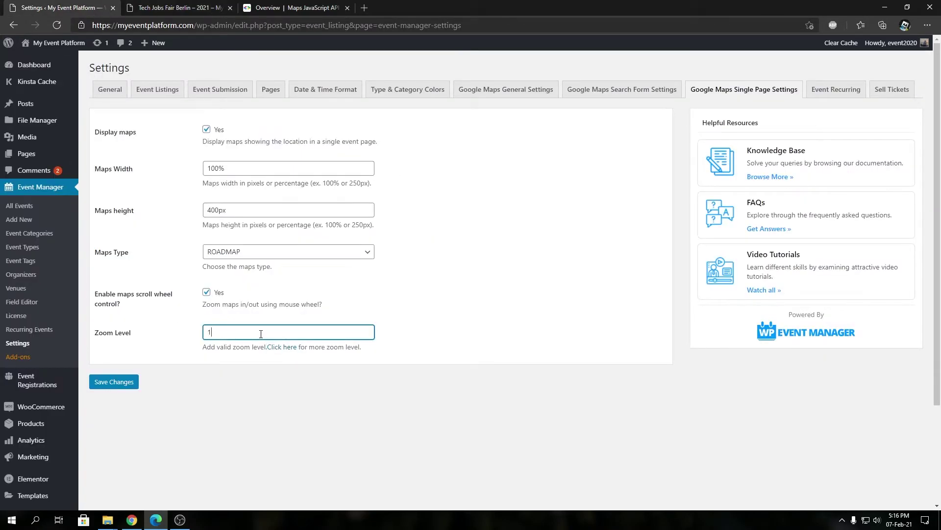
pyautogui.click(113, 381)
pyautogui.click(179, 7)
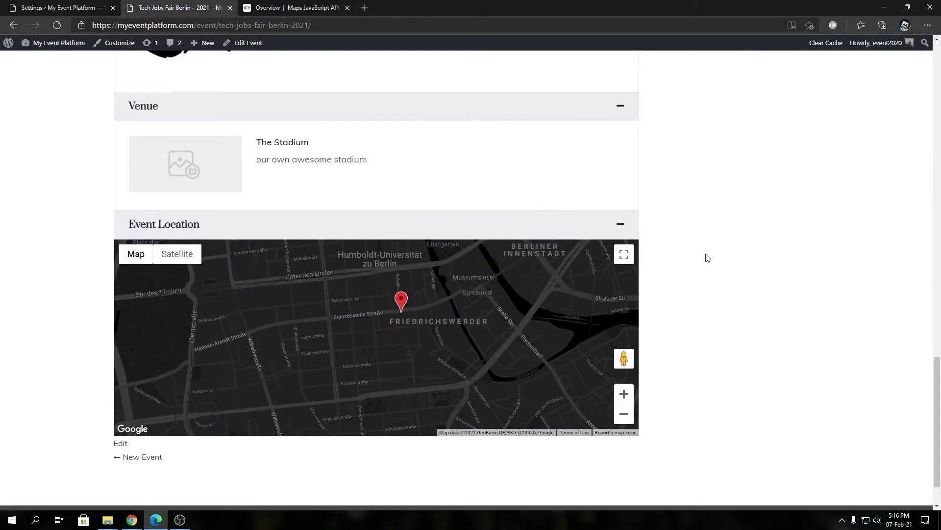
pyautogui.press('F5')
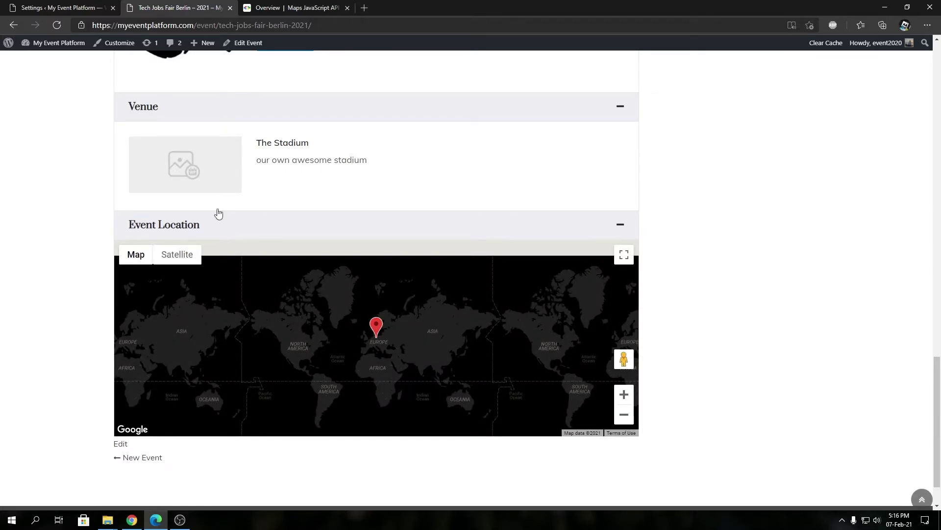
pyautogui.click(86, 5)
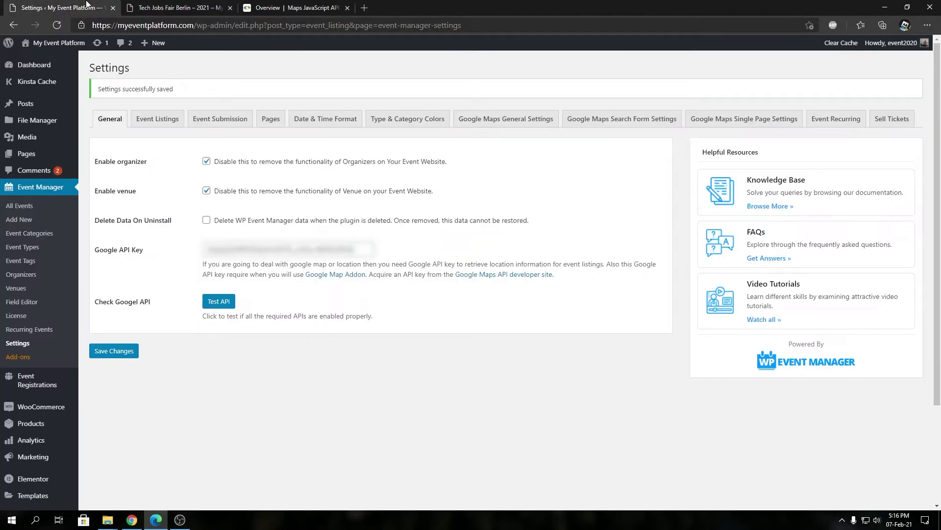
# Change the Zoom Level to 15, save, and reload the event page for a street-level Berlin map.
pyautogui.click(730, 121)
pyautogui.click(293, 6)
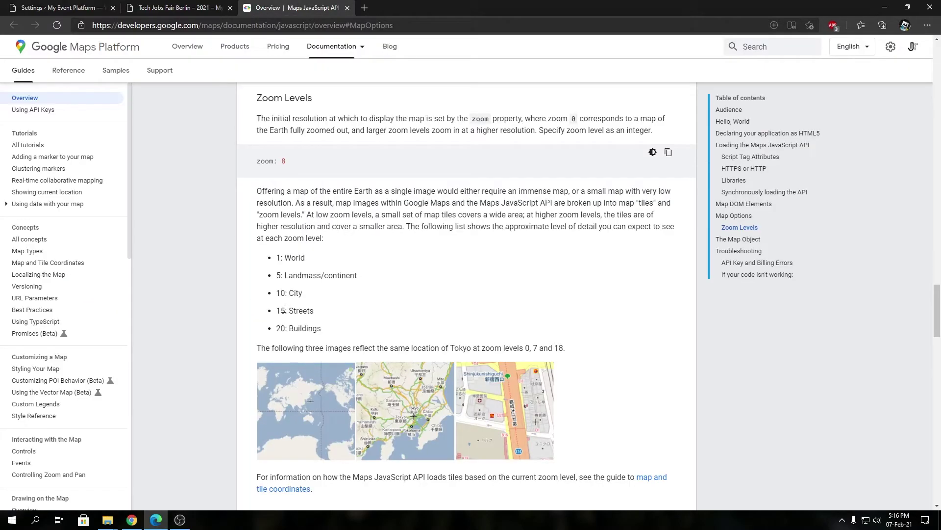
pyautogui.click(104, 4)
pyautogui.doubleClick(223, 363)
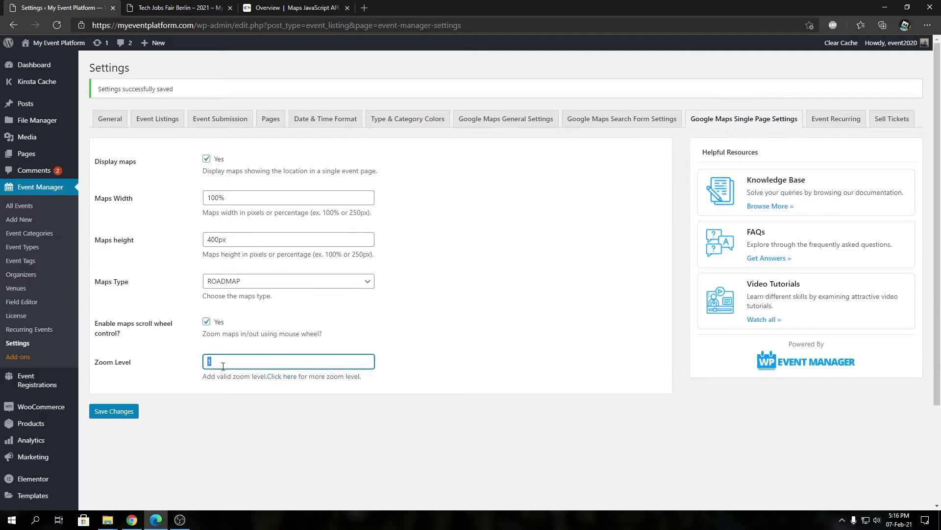
pyautogui.click(131, 410)
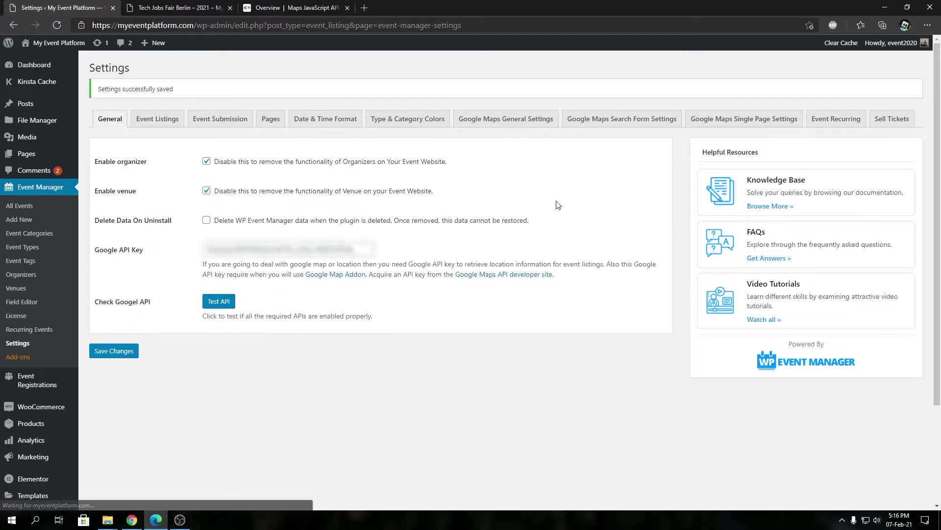
pyautogui.click(720, 120)
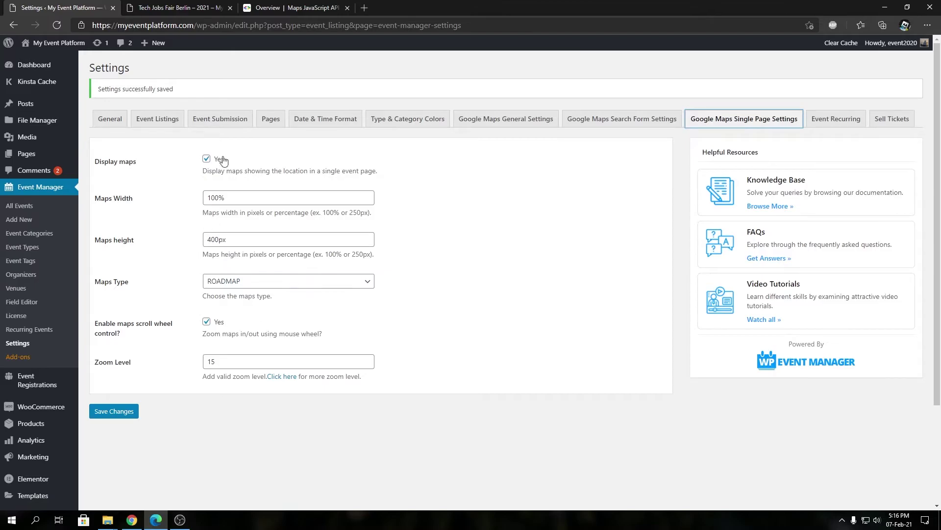
pyautogui.hotkey('ctrl', 'shift', 'Tab')
pyautogui.click(177, 6)
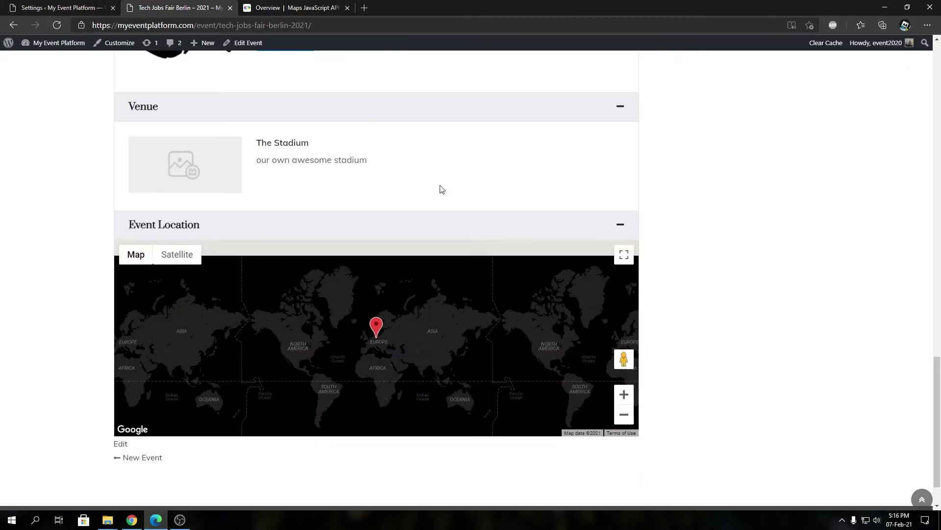
pyautogui.press('F5')
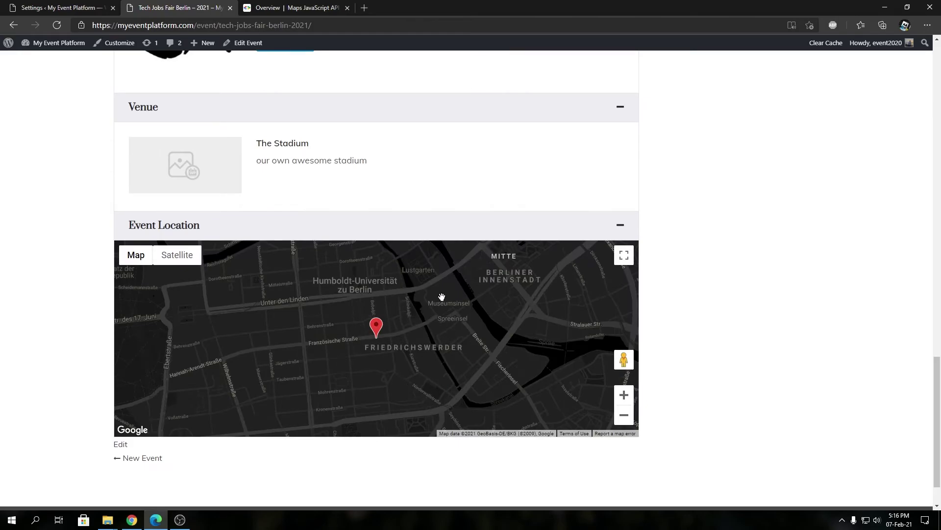
# Replace zoom 15 with 13 after checking City (10) and Streets (15) in the docs, save, and view the event map.
pyautogui.click(65, 6)
pyautogui.doubleClick(227, 363)
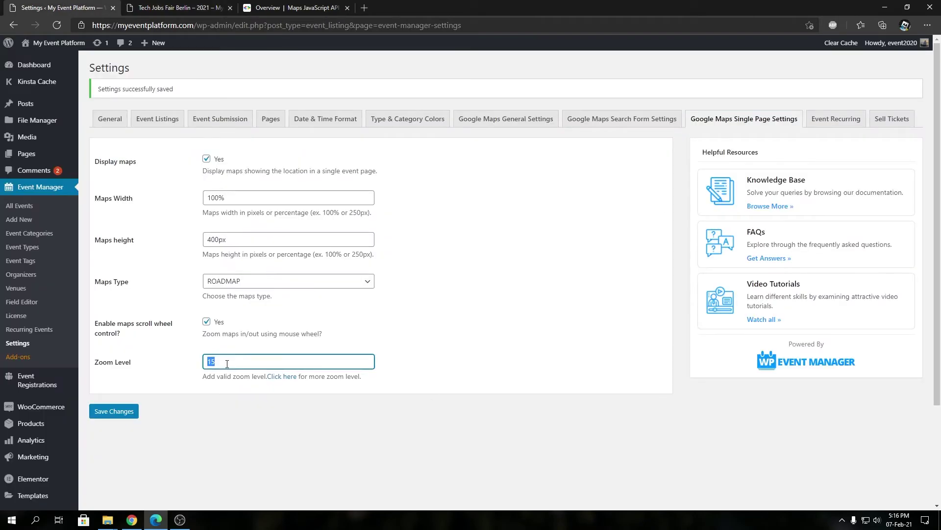
pyautogui.click(337, 6)
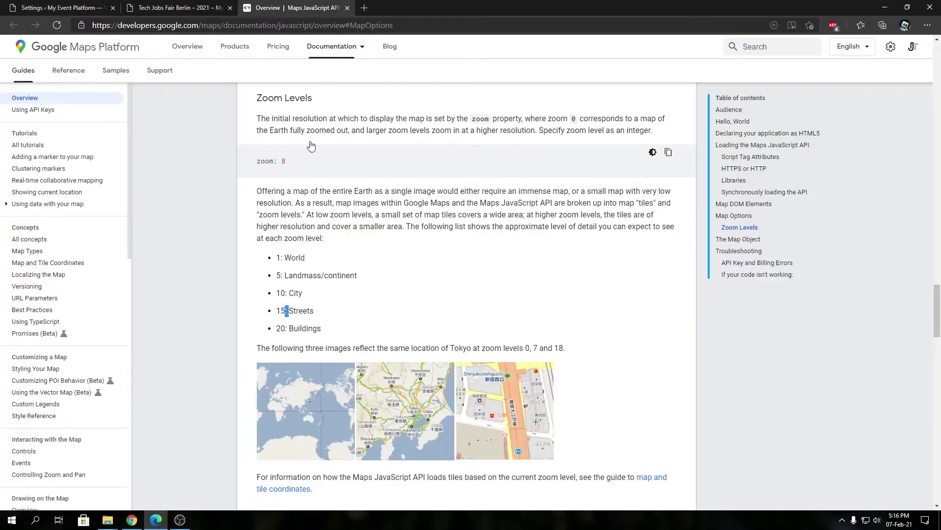
pyautogui.doubleClick(282, 292)
pyautogui.doubleClick(286, 311)
pyautogui.click(112, 5)
pyautogui.click(125, 413)
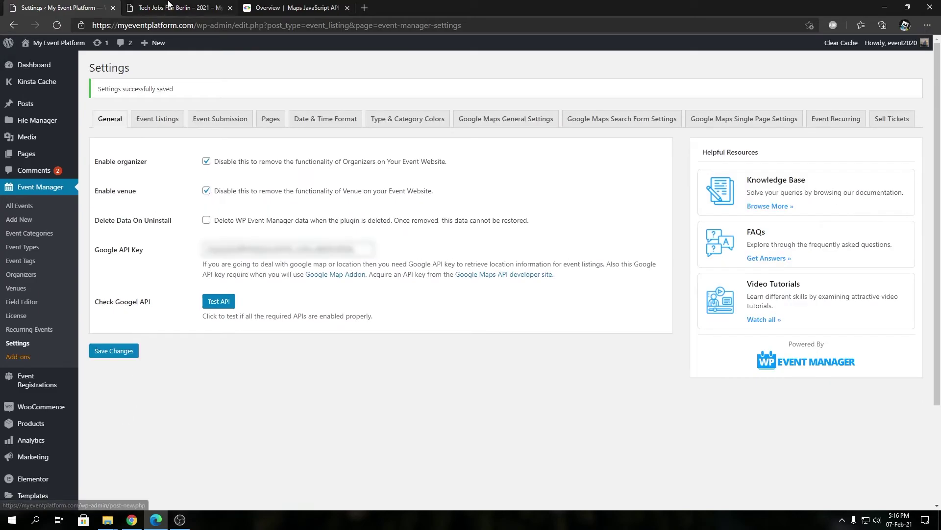
pyautogui.click(168, 6)
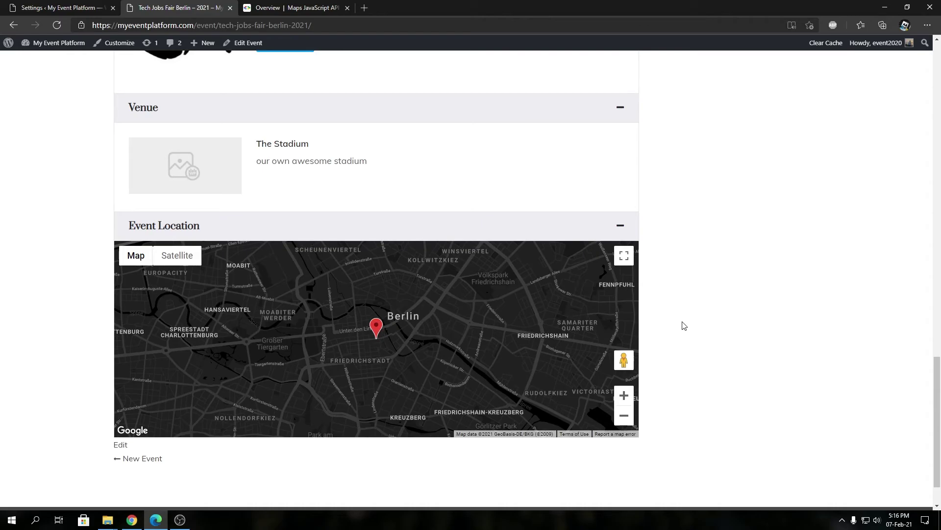
# Reopen Google Maps Single Page Settings and confirm the Zoom Level shows 13.
pyautogui.click(59, 7)
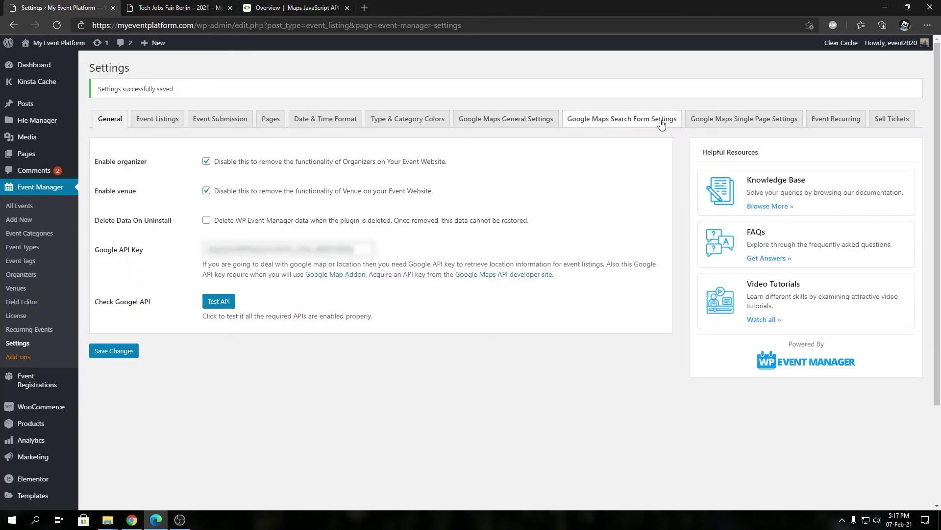
pyautogui.click(744, 118)
pyautogui.doubleClick(281, 357)
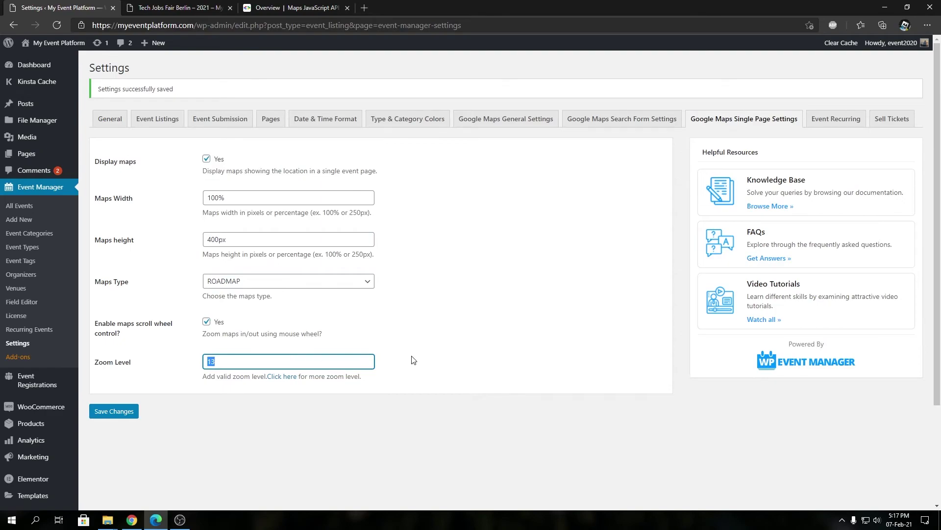